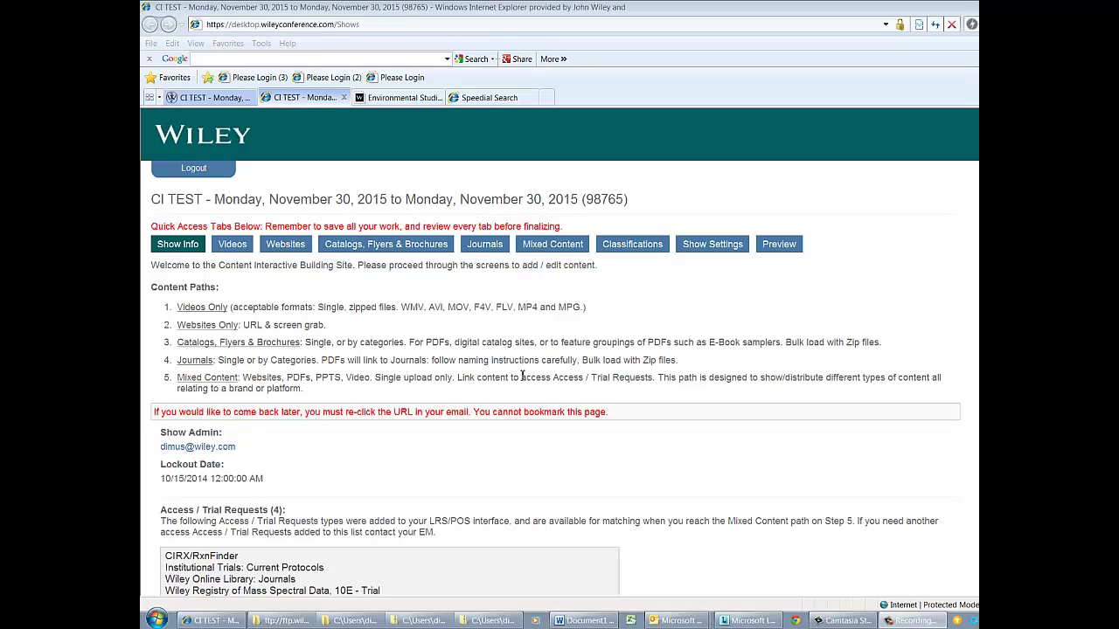
# Step: Open the Test Category journals and check the landing page linked from the Journal of Neurochemistry title, returning to the category
pyautogui.click(486, 245)
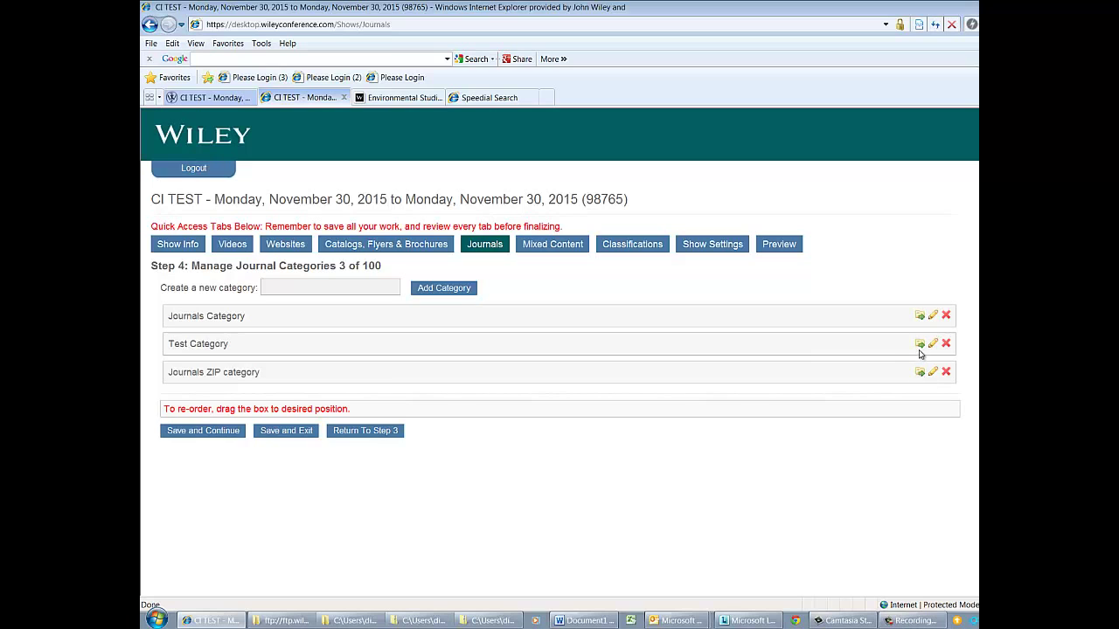
pyautogui.click(920, 344)
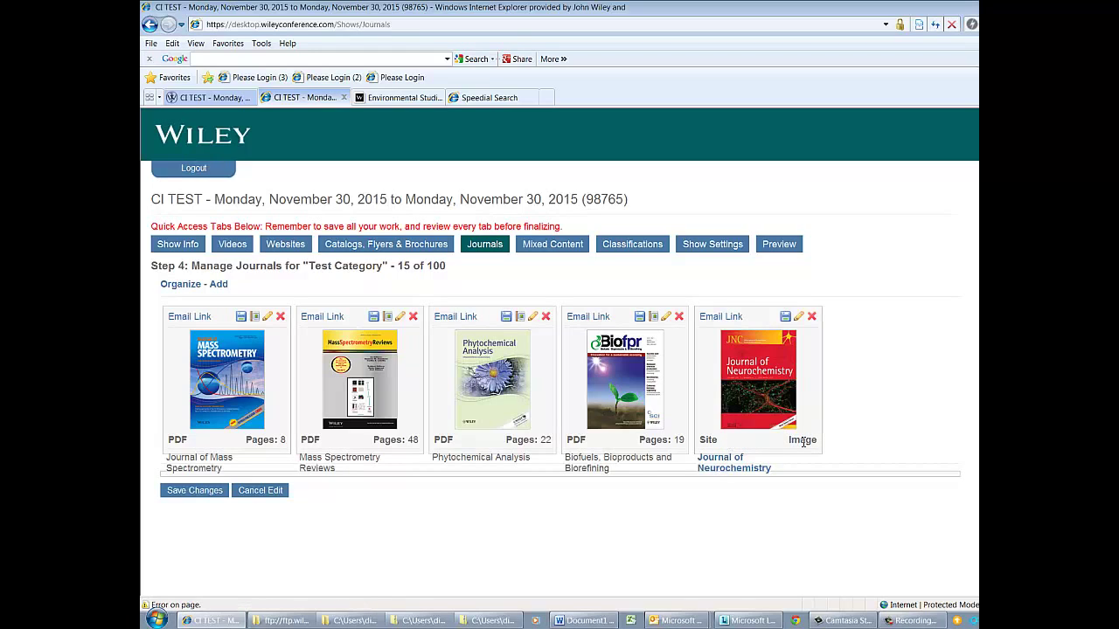
pyautogui.click(729, 469)
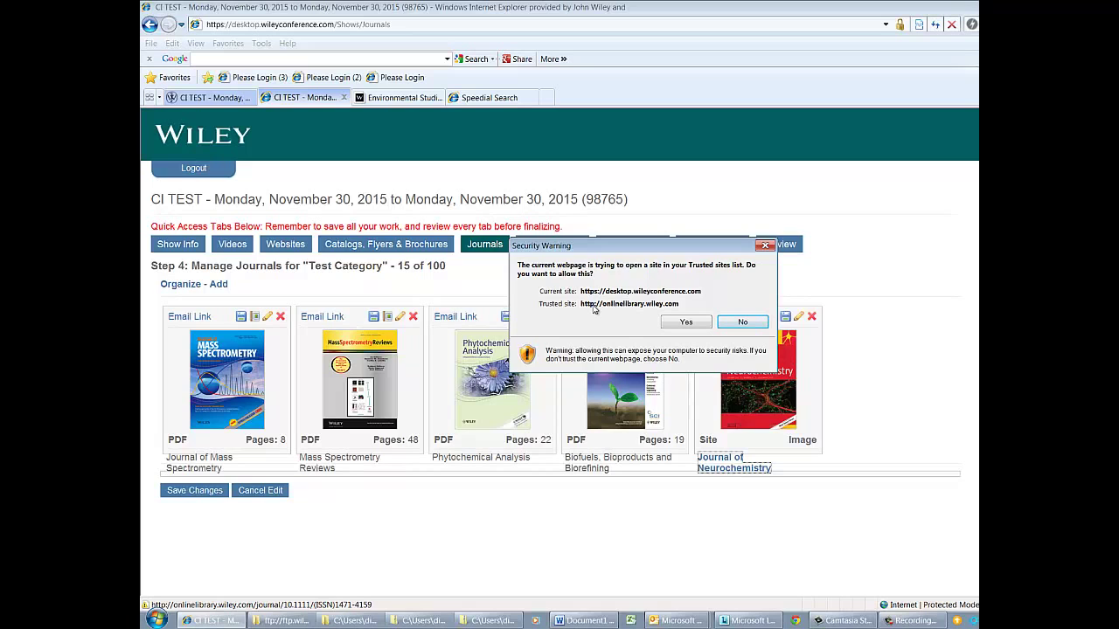
pyautogui.click(685, 321)
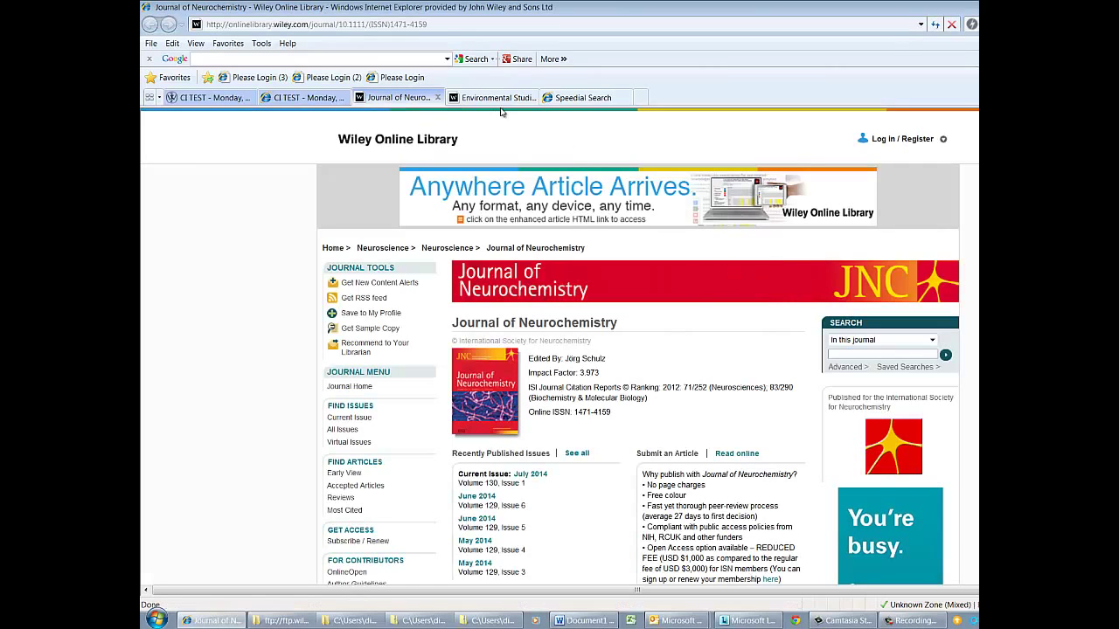
pyautogui.click(310, 97)
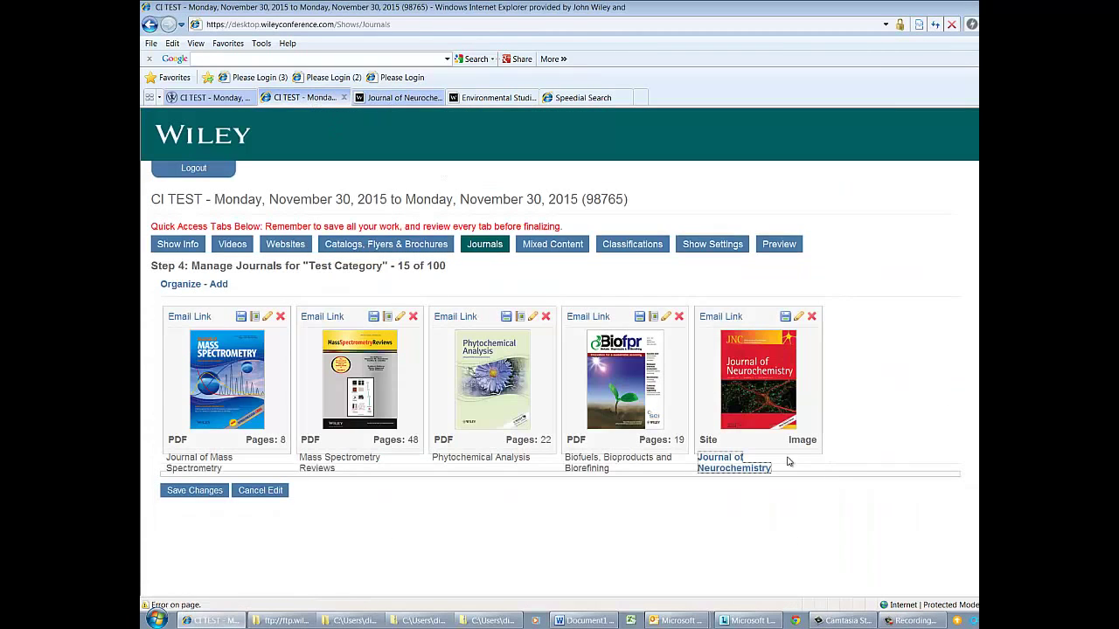
pyautogui.click(713, 321)
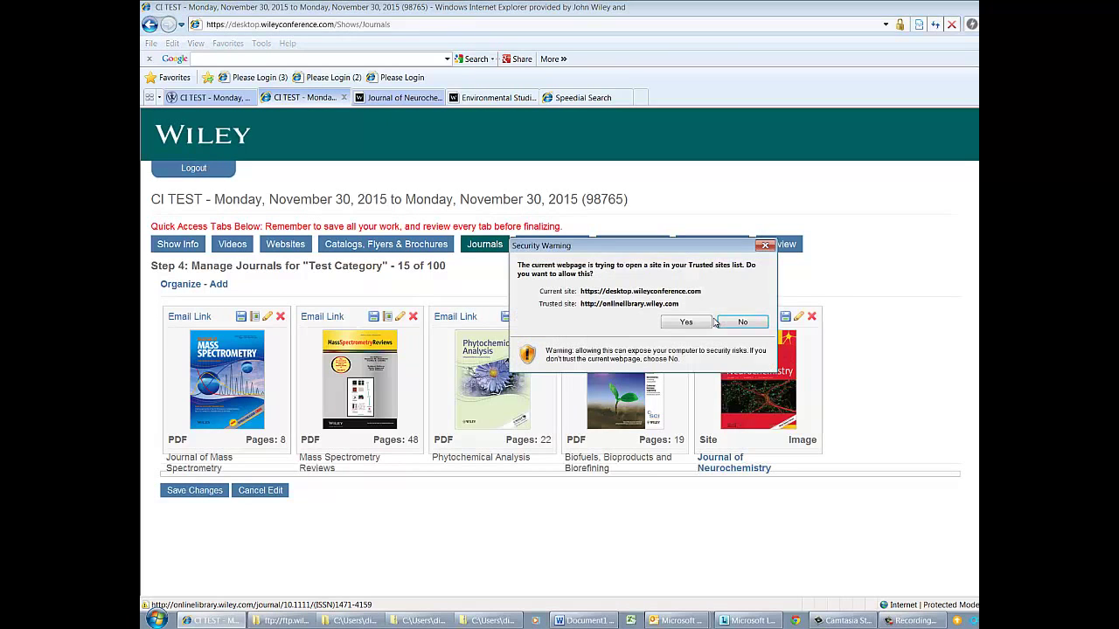
pyautogui.click(688, 323)
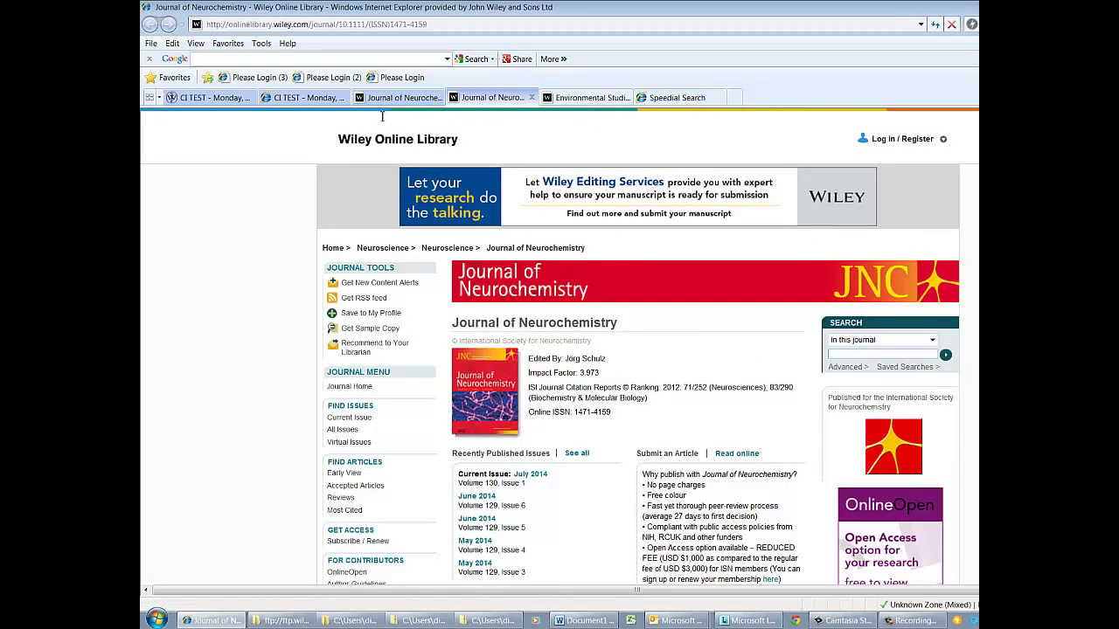
pyautogui.click(313, 100)
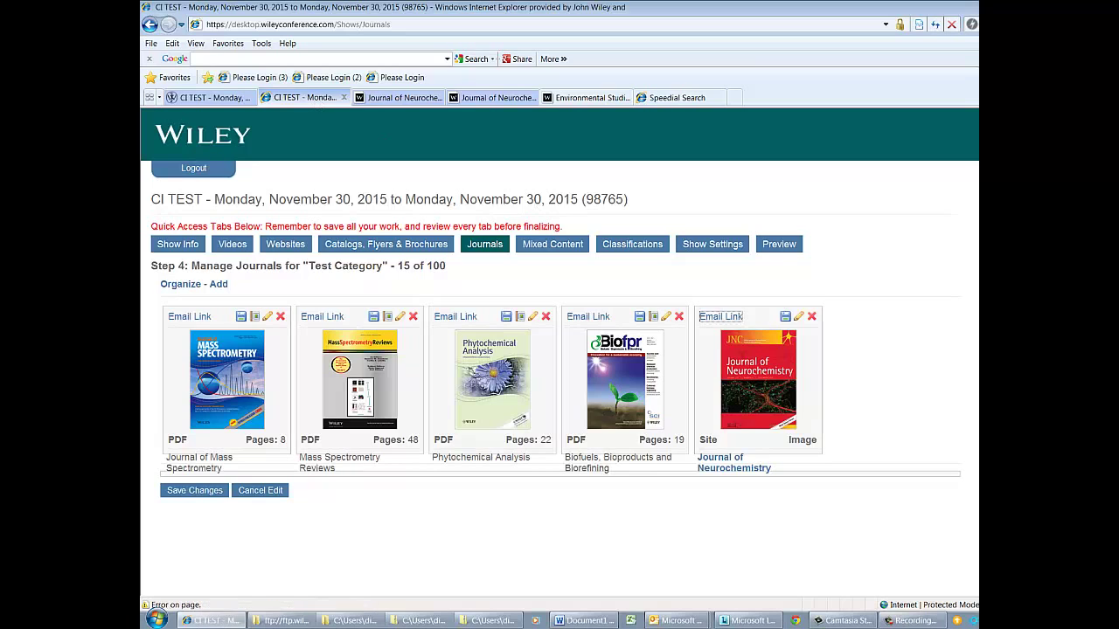
# Step: Add the journal cover image 1040452X.jpg from the Desktop to Test Category and upload it
pyautogui.click(218, 285)
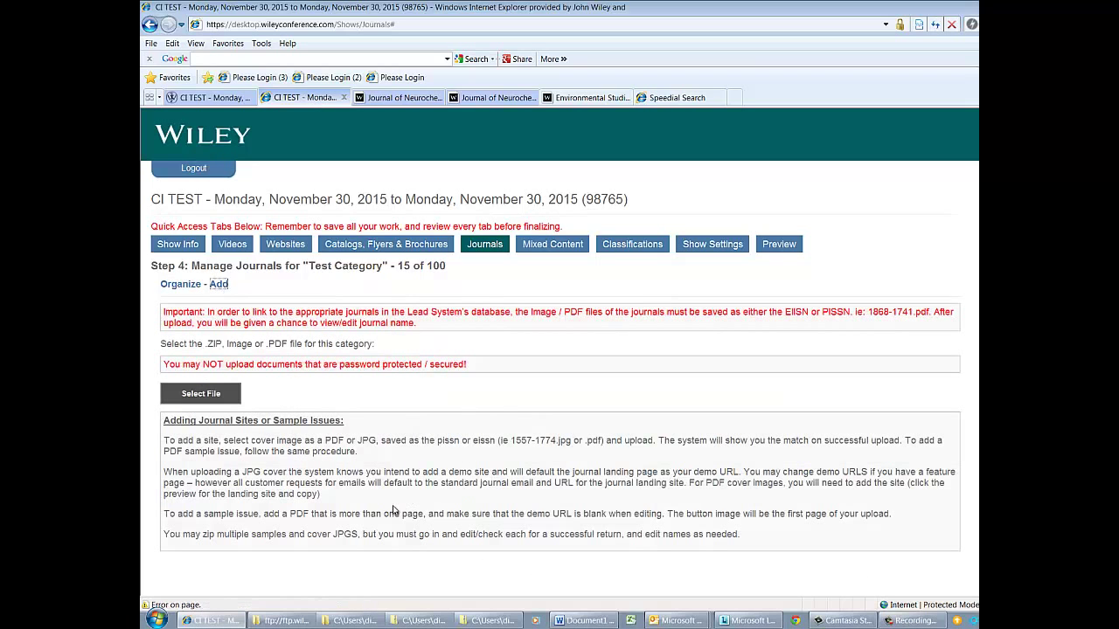
pyautogui.click(198, 398)
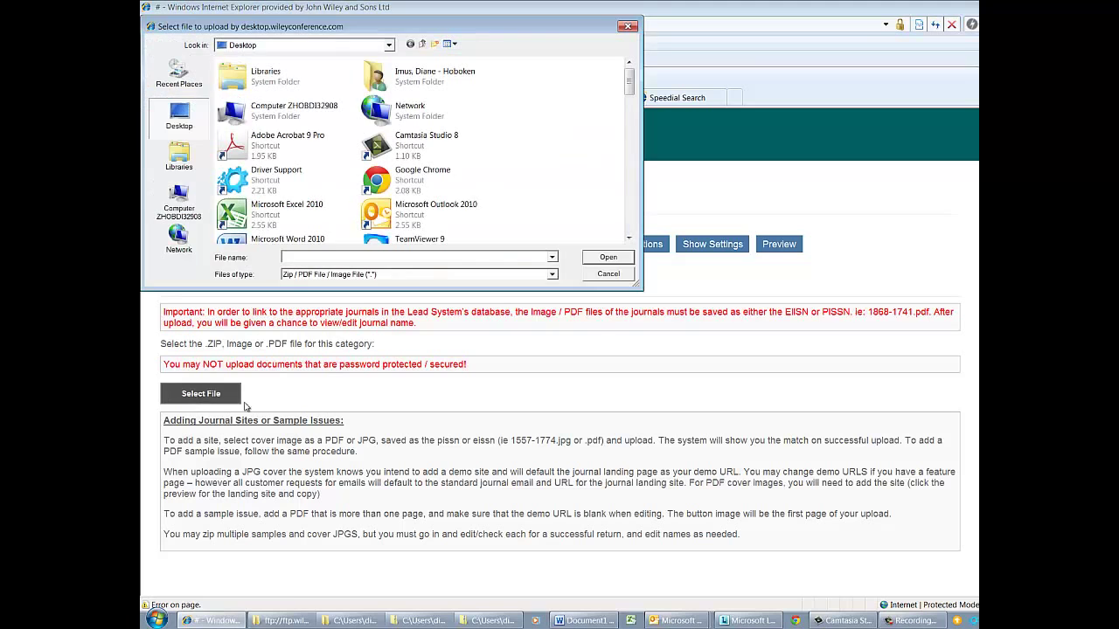
pyautogui.moveTo(626, 83); pyautogui.dragTo(627, 122)
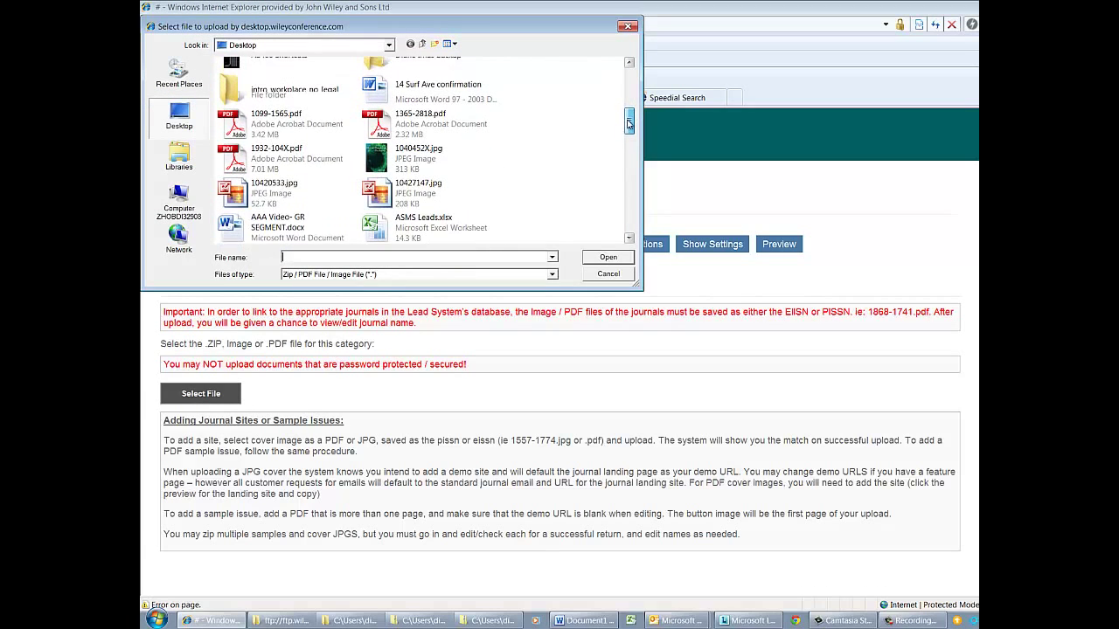
pyautogui.click(410, 168)
pyautogui.click(610, 259)
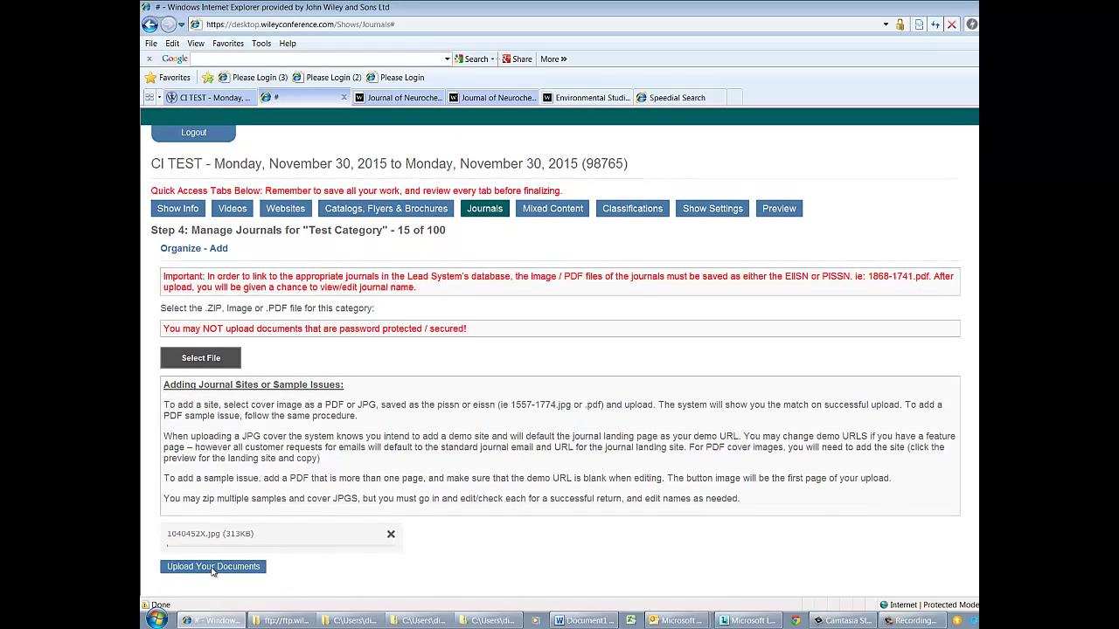
pyautogui.click(214, 571)
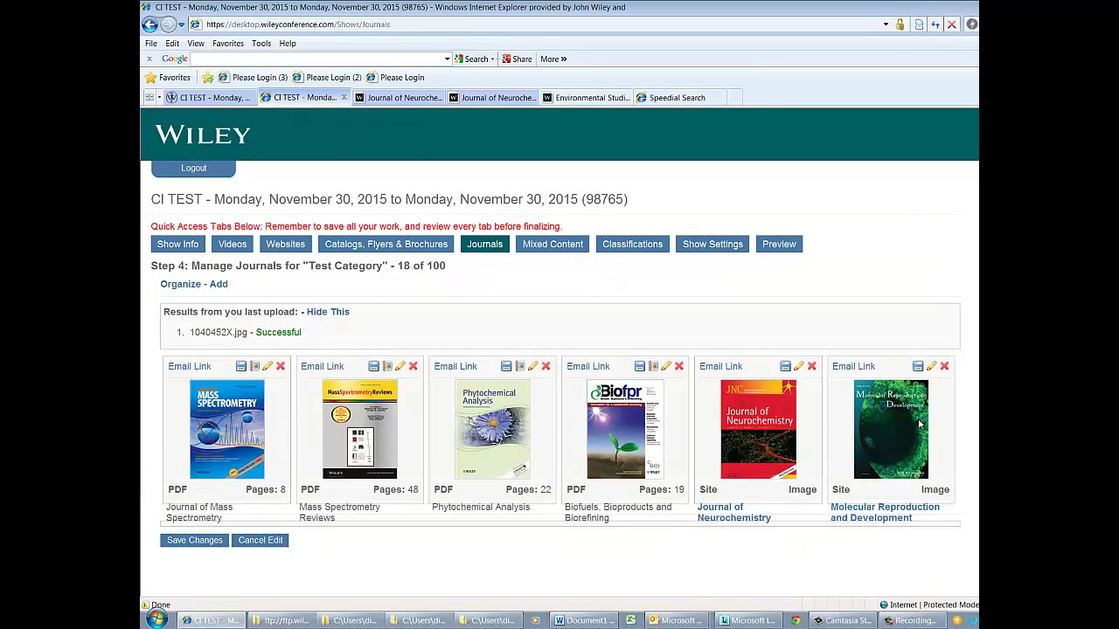
# Step: Check the landing page linked from the Molecular Reproduction and Development title and return to the category
pyautogui.click(873, 518)
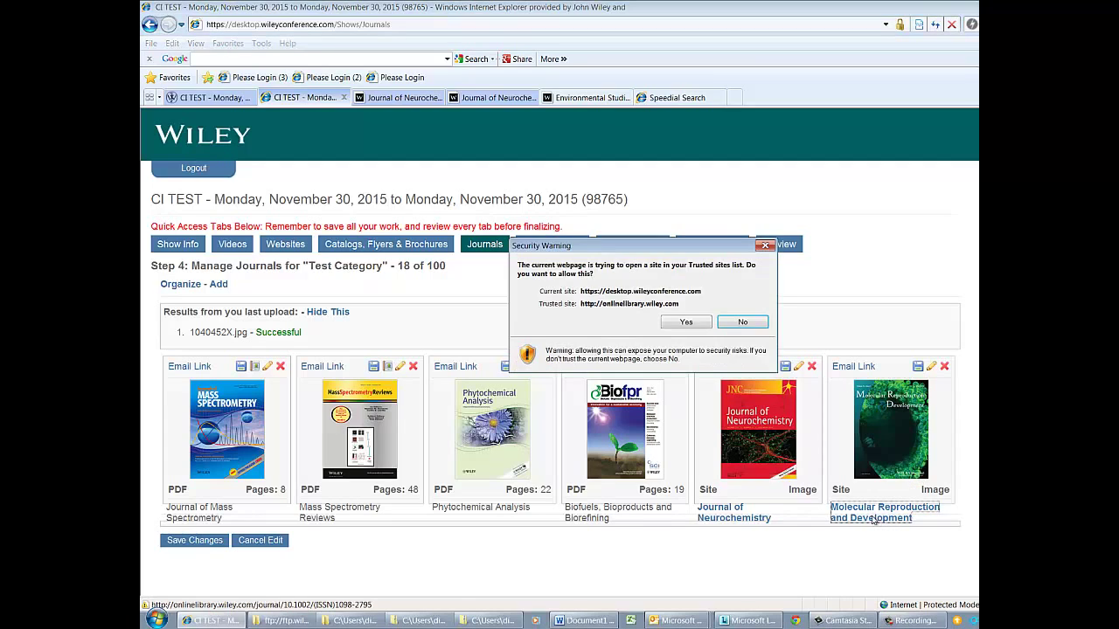
pyautogui.click(687, 322)
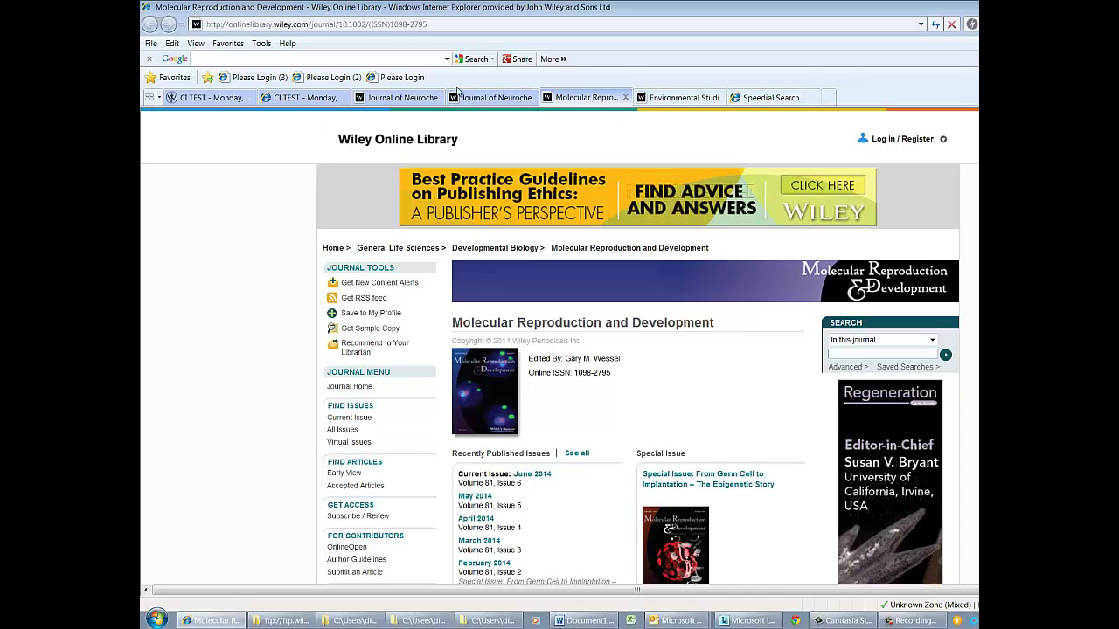
pyautogui.click(306, 97)
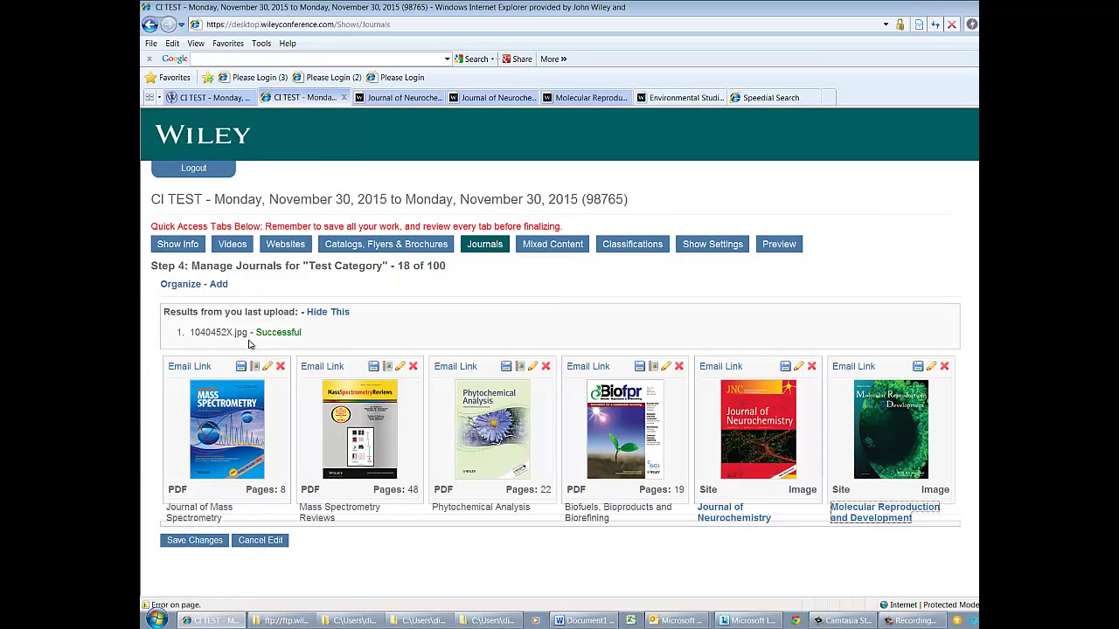
# Step: Add the sample issue 1365-2818.pdf from the Desktop to Test Category and upload it
pyautogui.click(218, 285)
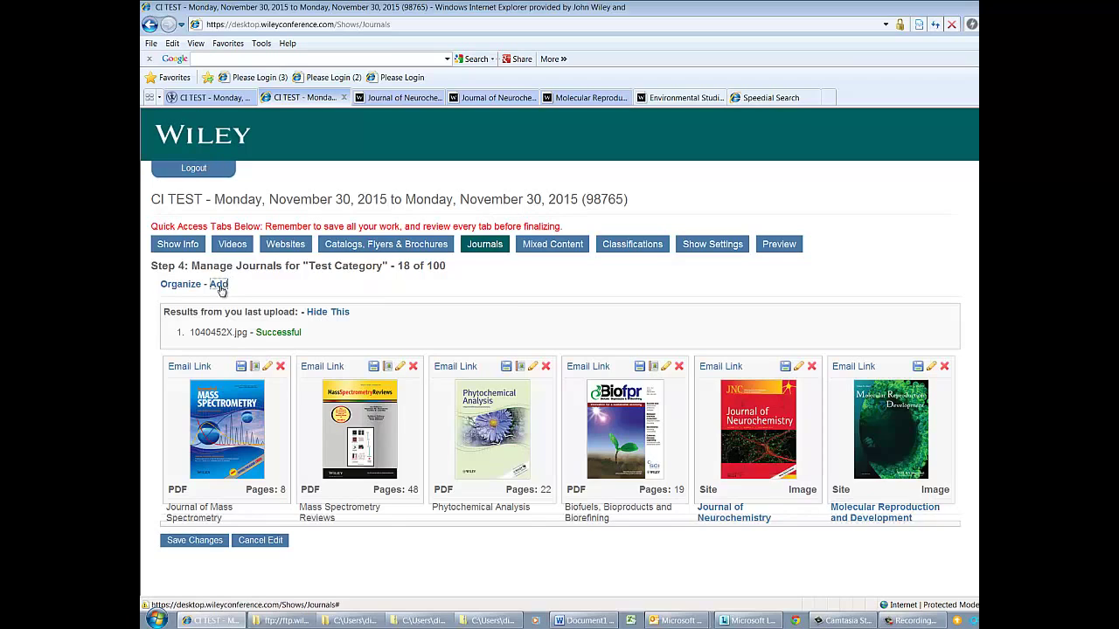
pyautogui.click(200, 393)
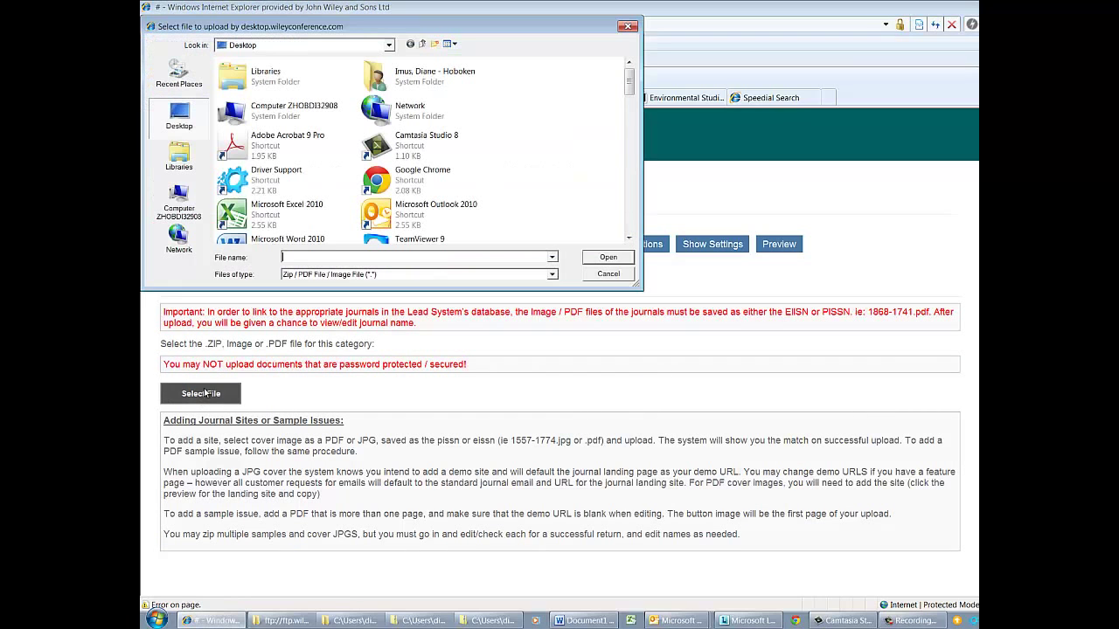
pyautogui.moveTo(628, 83); pyautogui.dragTo(620, 123)
pyautogui.click(416, 166)
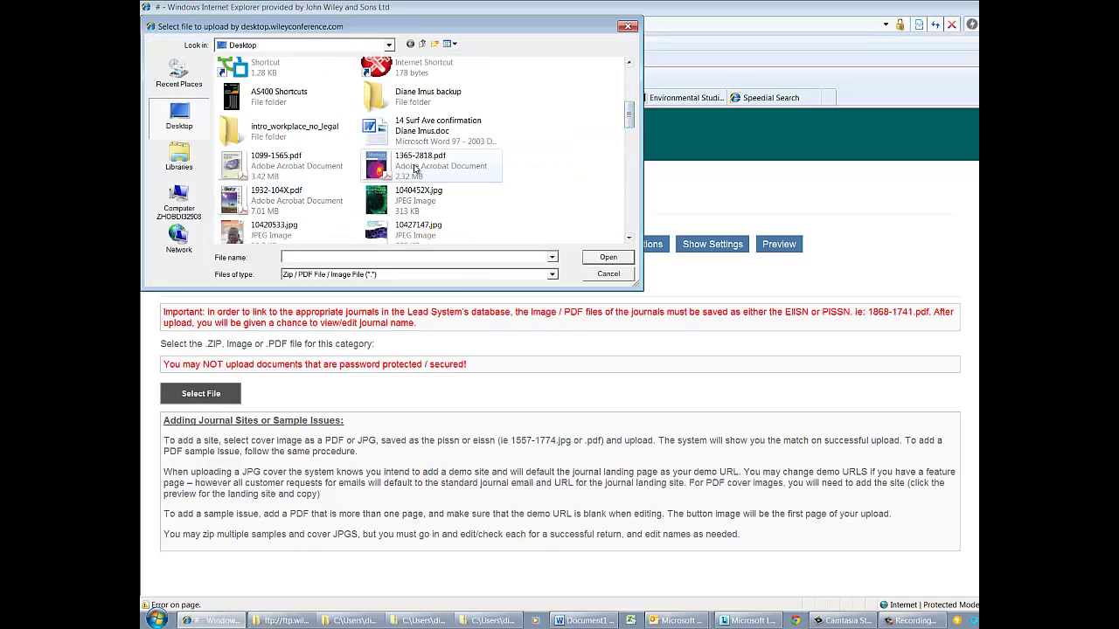
pyautogui.doubleClick(416, 166)
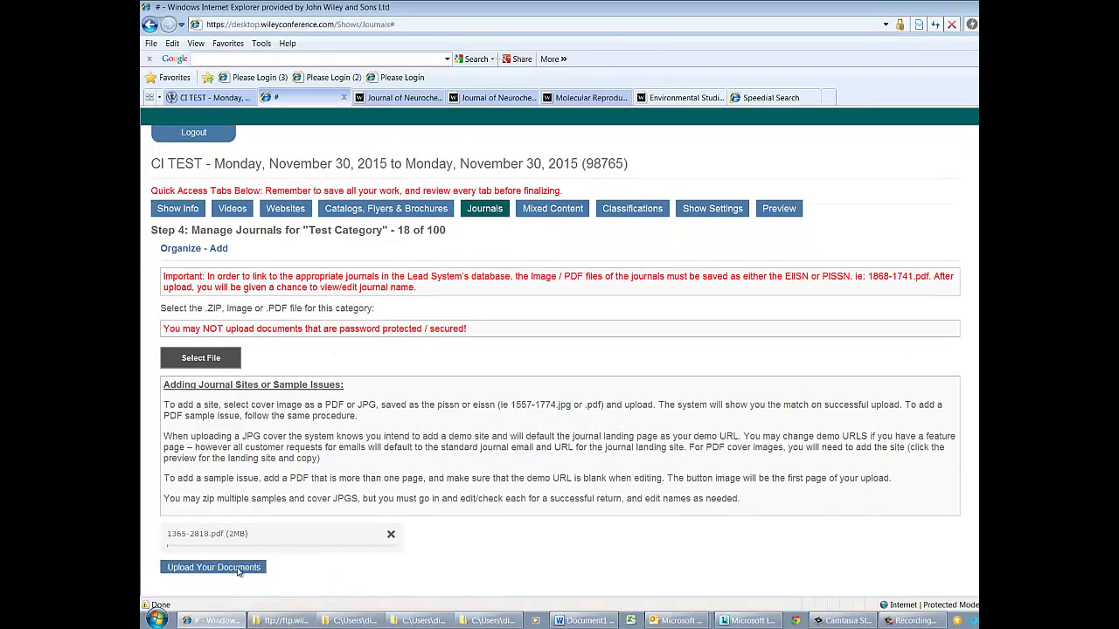
pyautogui.click(237, 570)
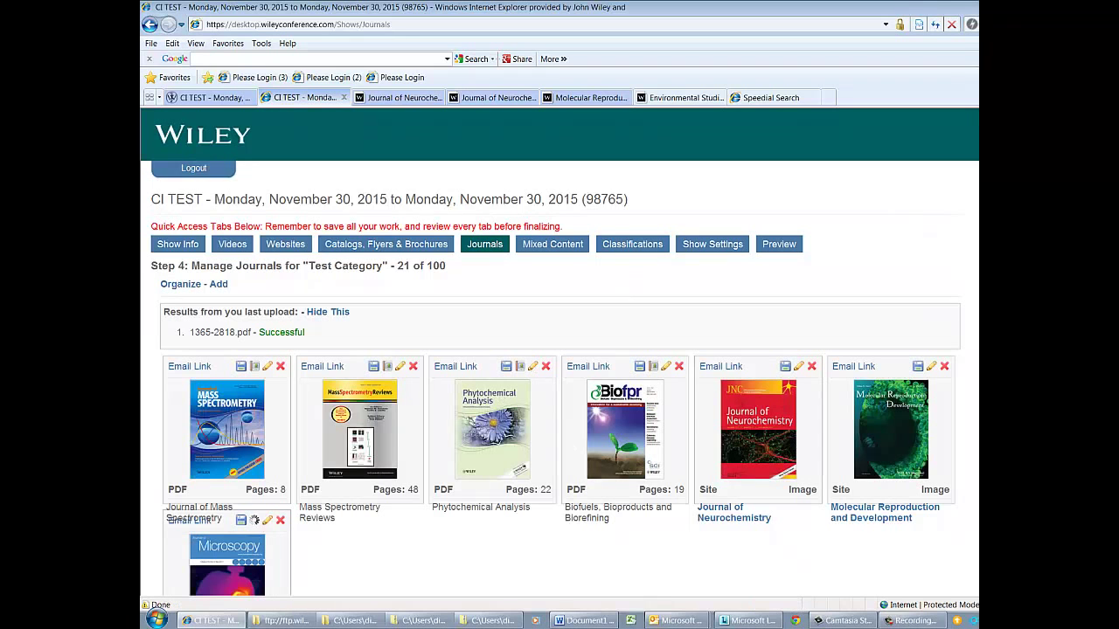
pyautogui.scroll(-3, 253, 521)
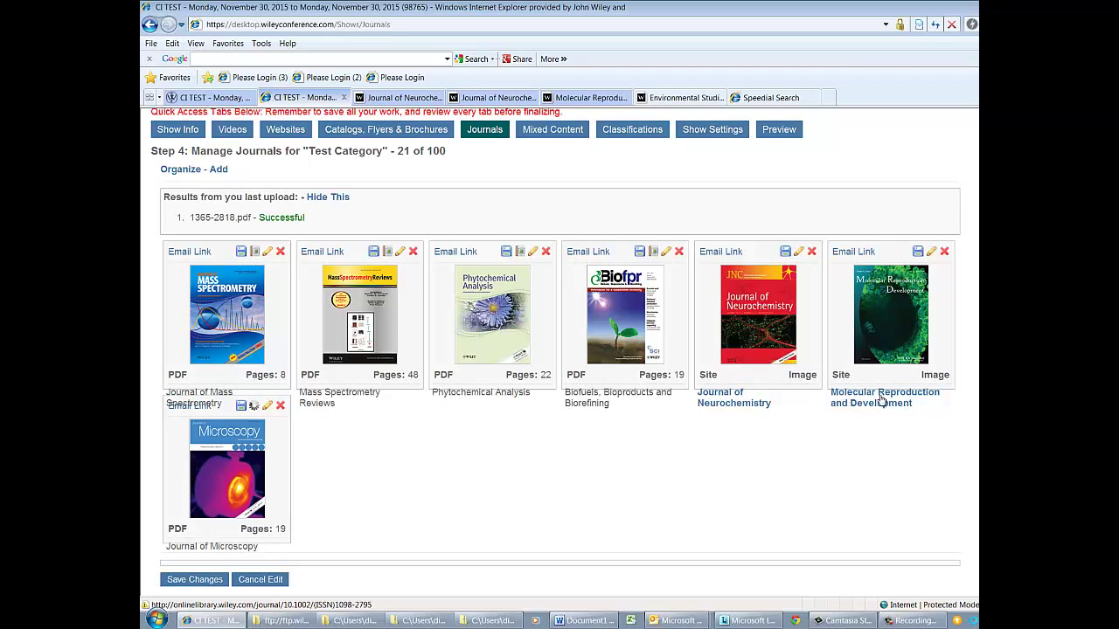
pyautogui.click(931, 252)
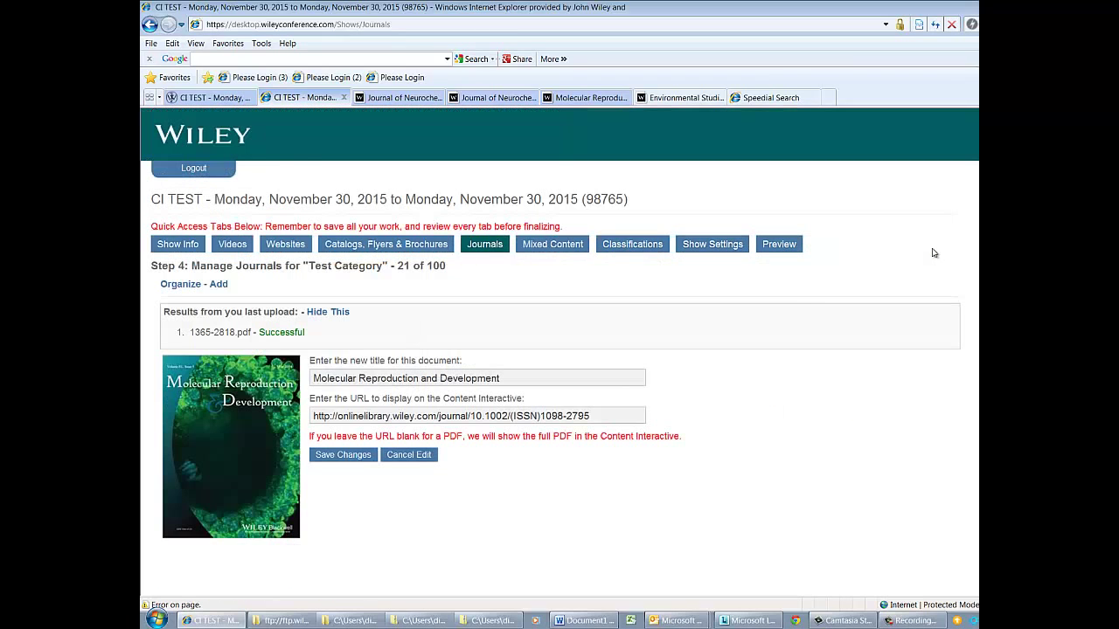
pyautogui.tripleClick(592, 416)
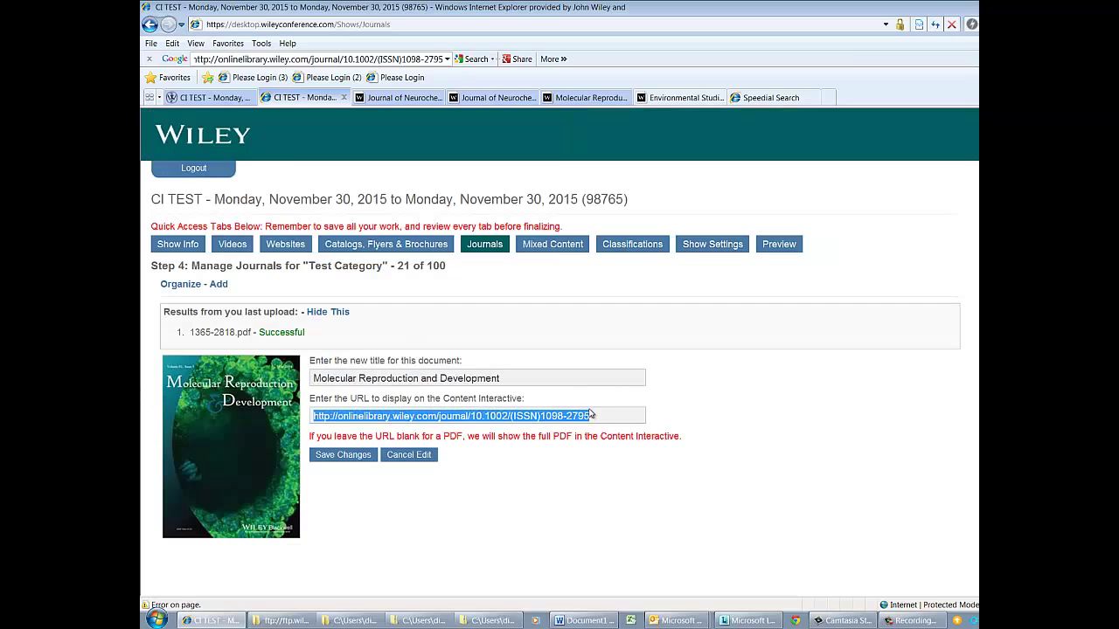
pyautogui.press('Delete')
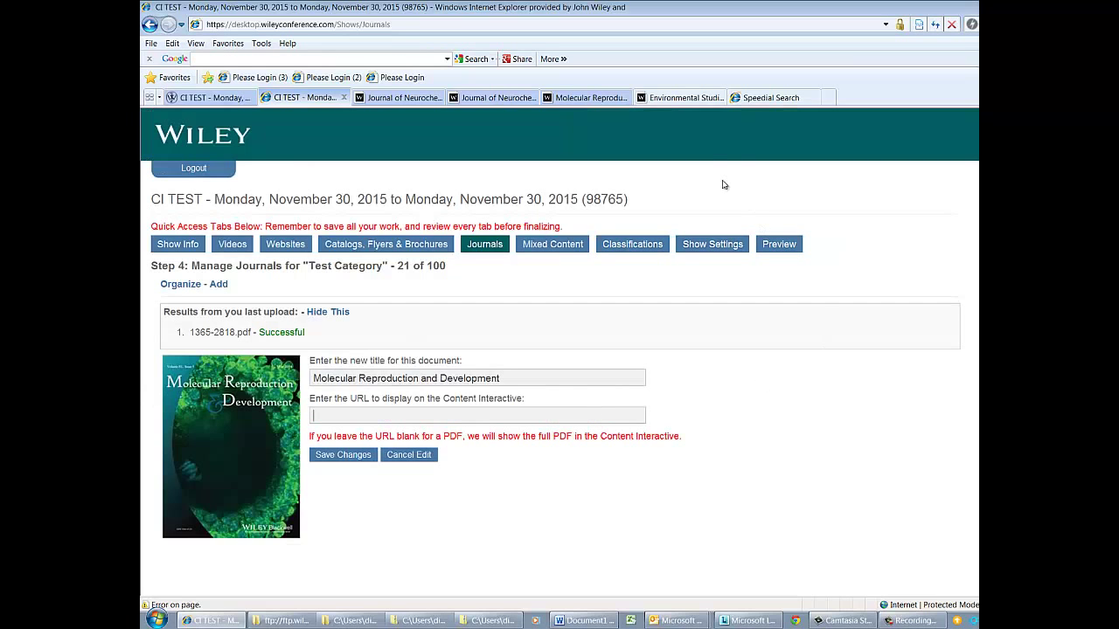
pyautogui.click(704, 97)
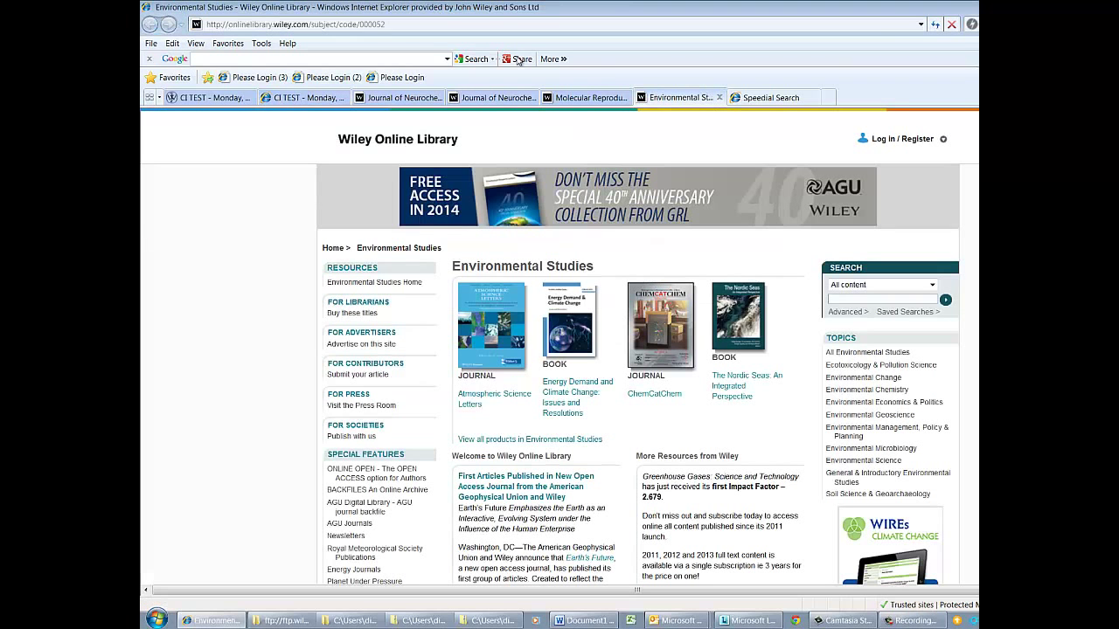
pyautogui.click(404, 25)
pyautogui.hotkey('ctrl', 'c')
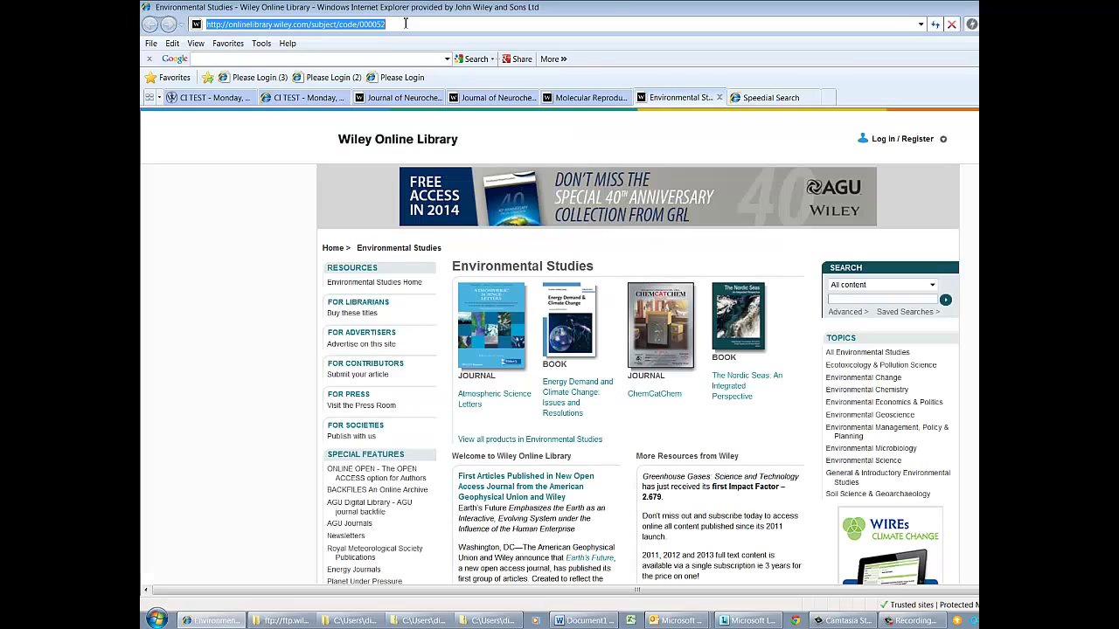
pyautogui.click(304, 97)
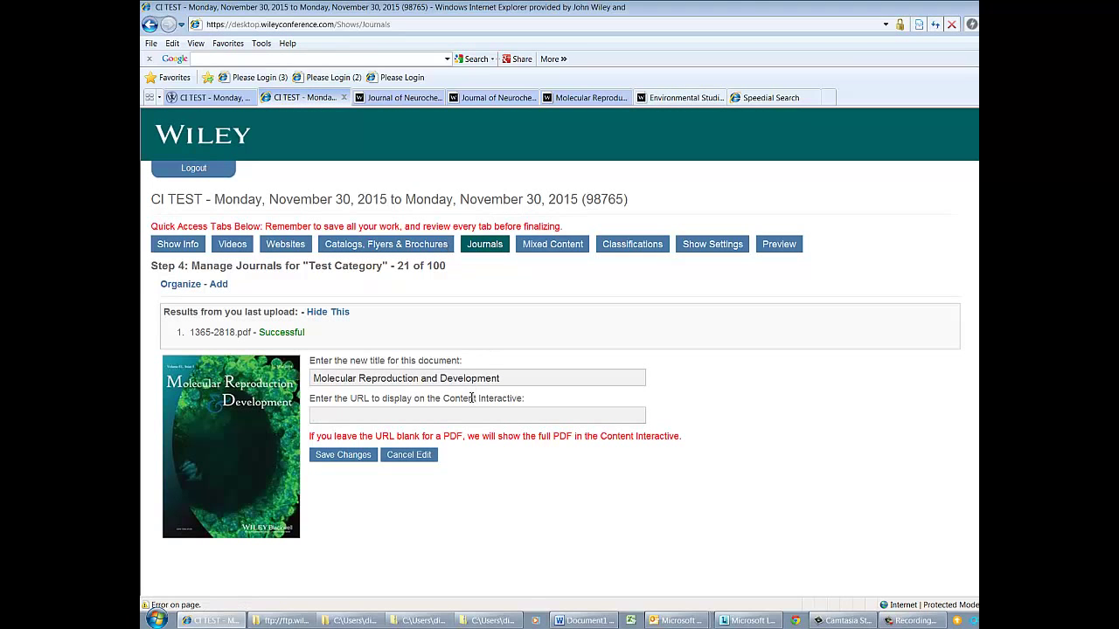
pyautogui.write('http://onlinelibrary.wiley.com/journal/10.1002/(ISSN)1098-2795')
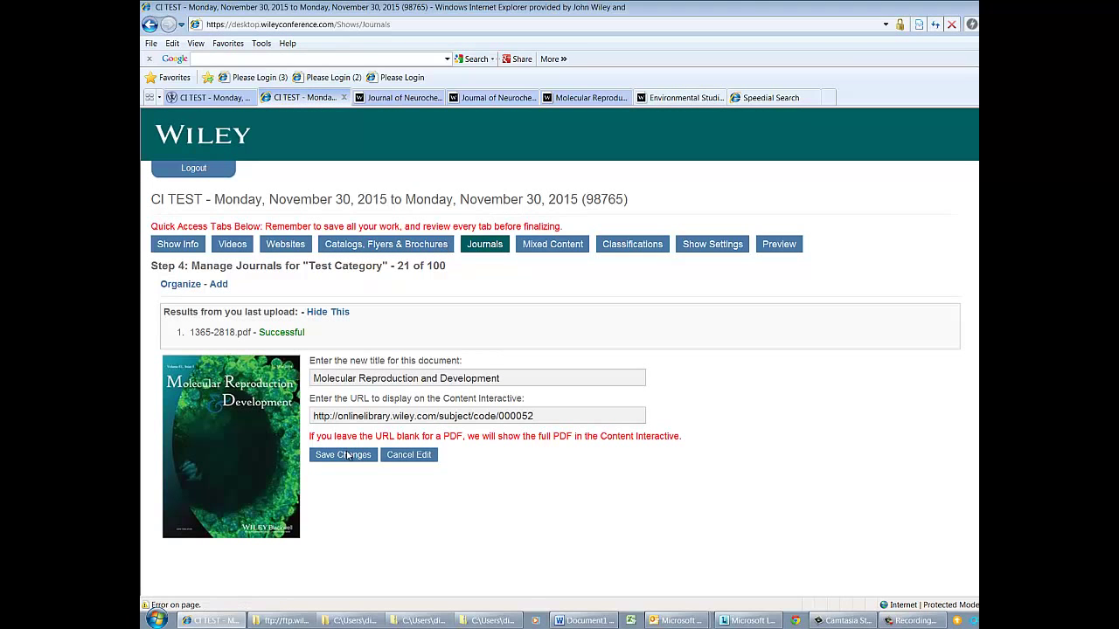
pyautogui.click(343, 454)
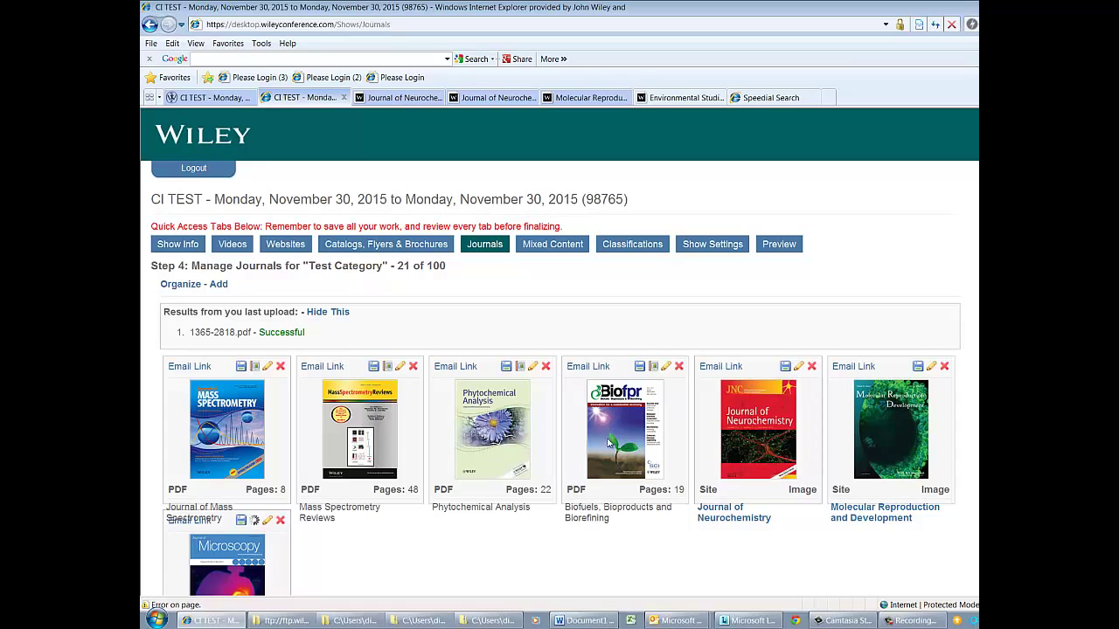
pyautogui.click(666, 368)
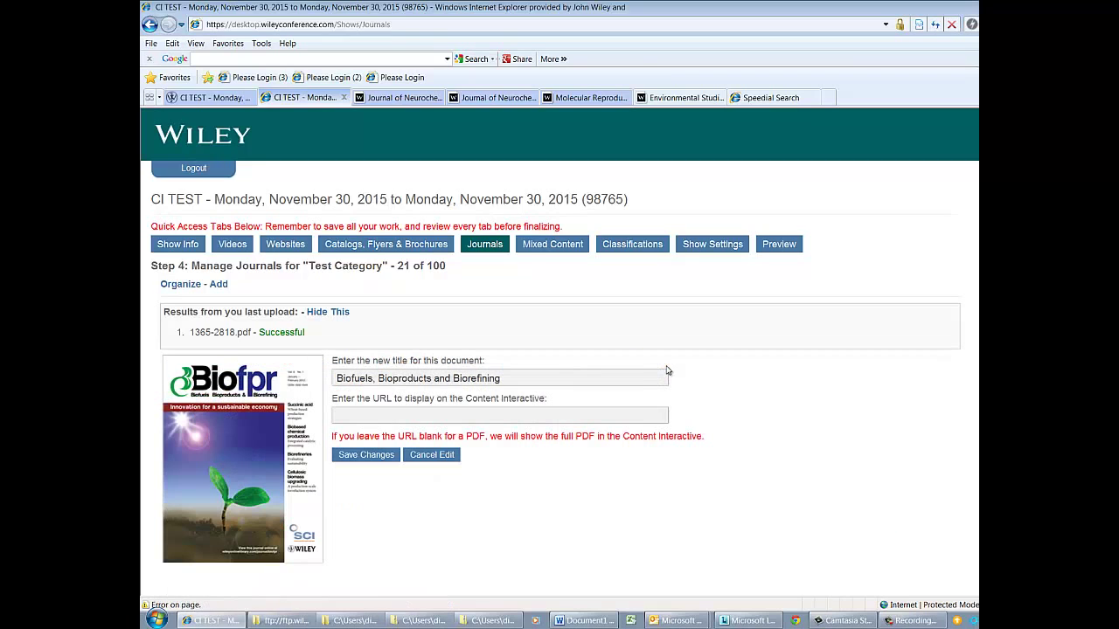
pyautogui.click(487, 416)
pyautogui.hotkey('ctrl', 'v')
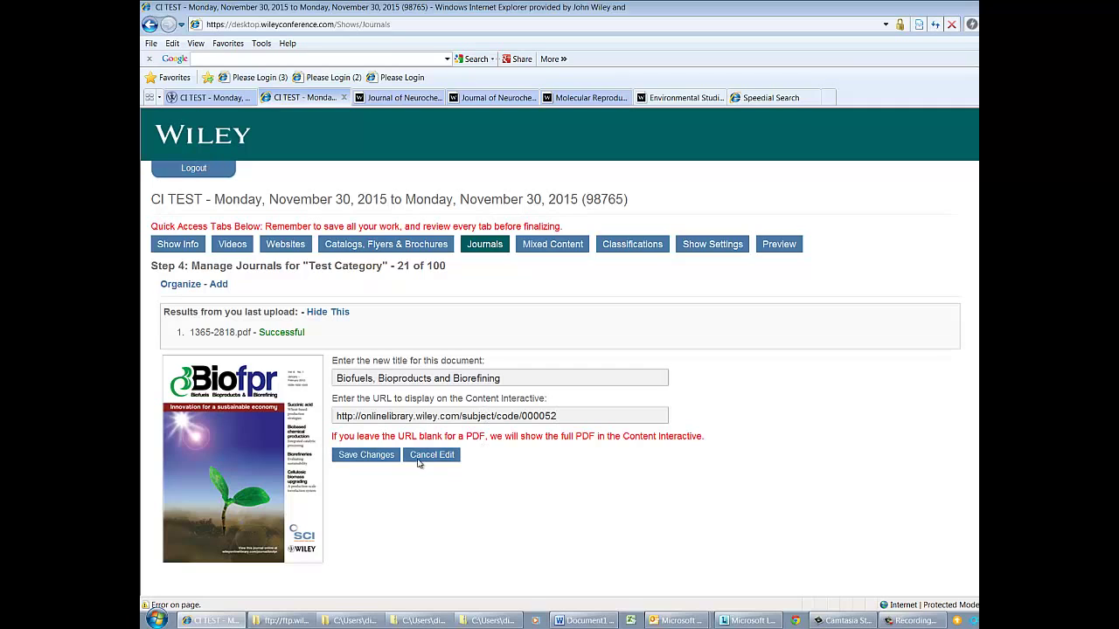
pyautogui.click(389, 458)
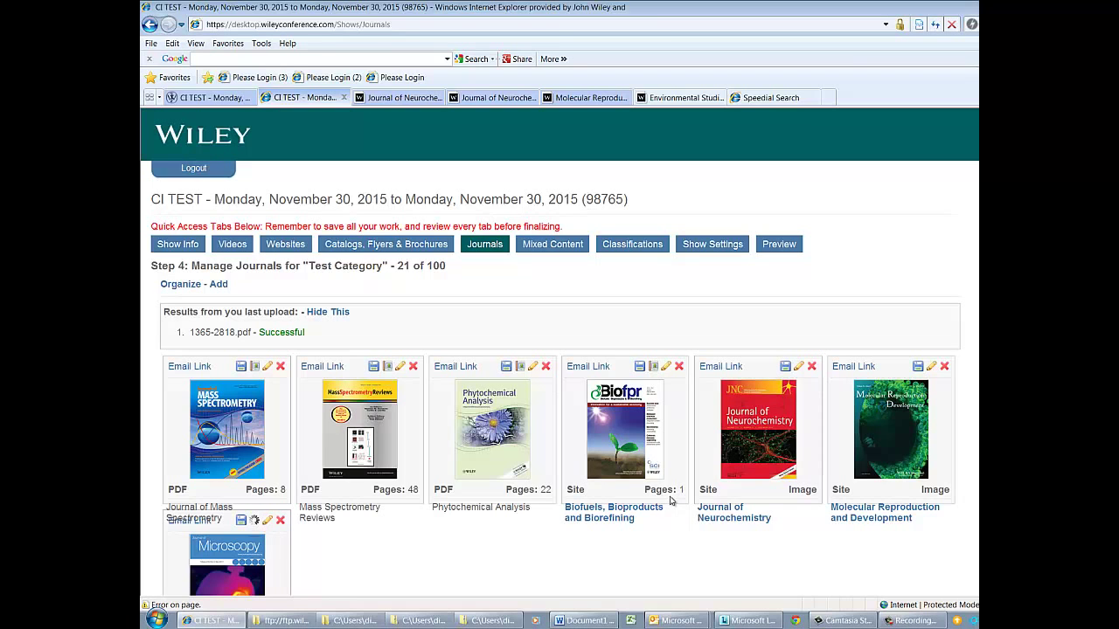
pyautogui.scroll(-1, 560, 354)
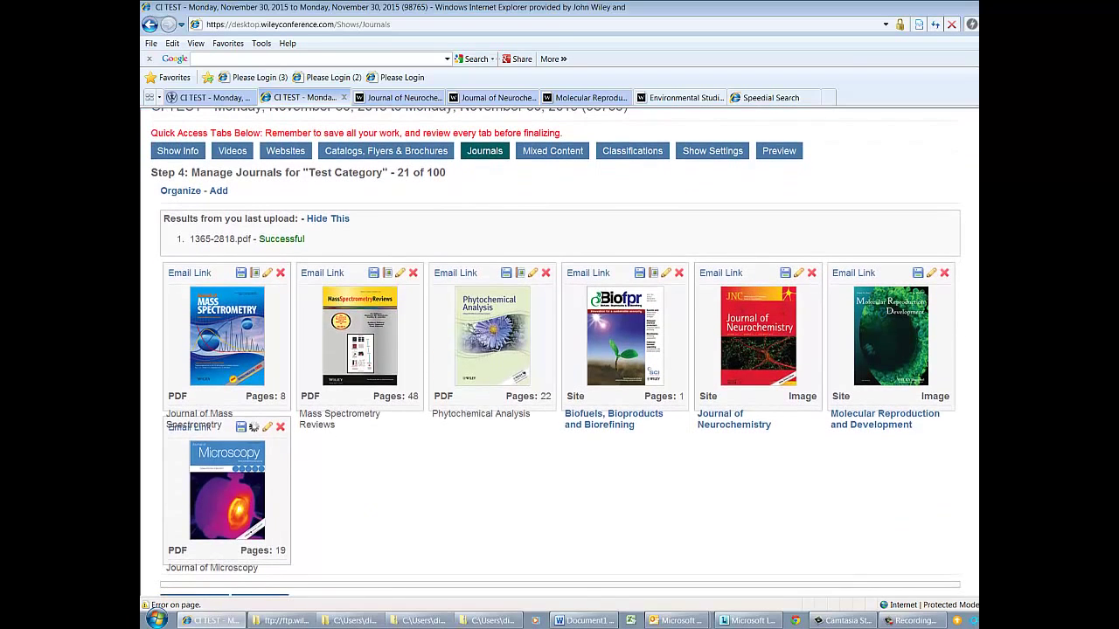
pyautogui.scroll(1, 707, 192)
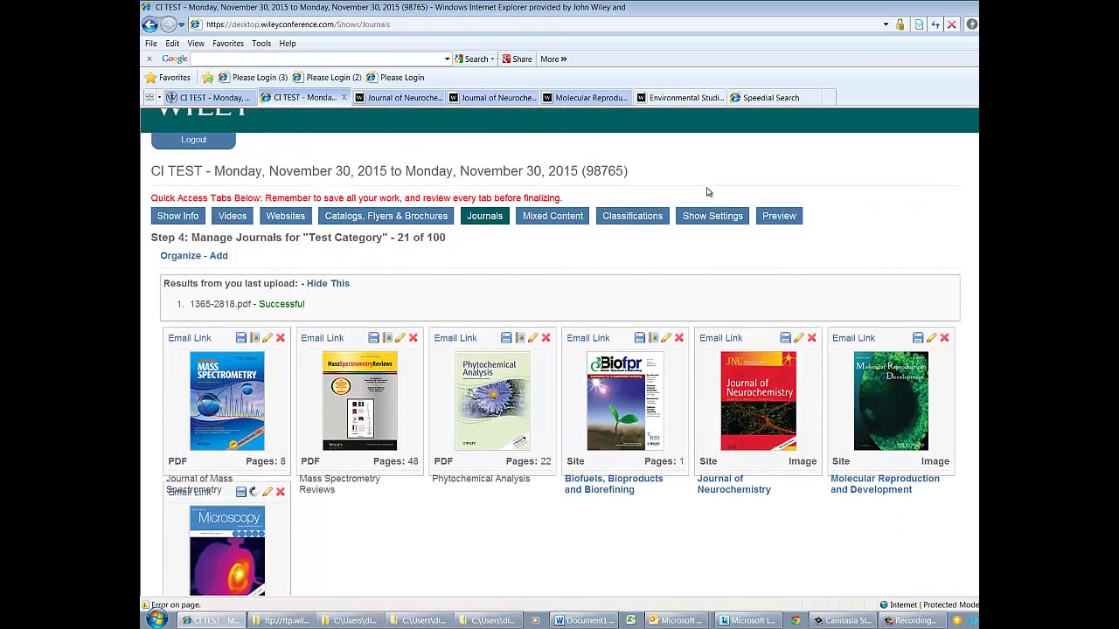
# Step: Reopen Test Category from the journal categories and upload the archive Journals Test.zip from the Desktop to it
pyautogui.click(218, 253)
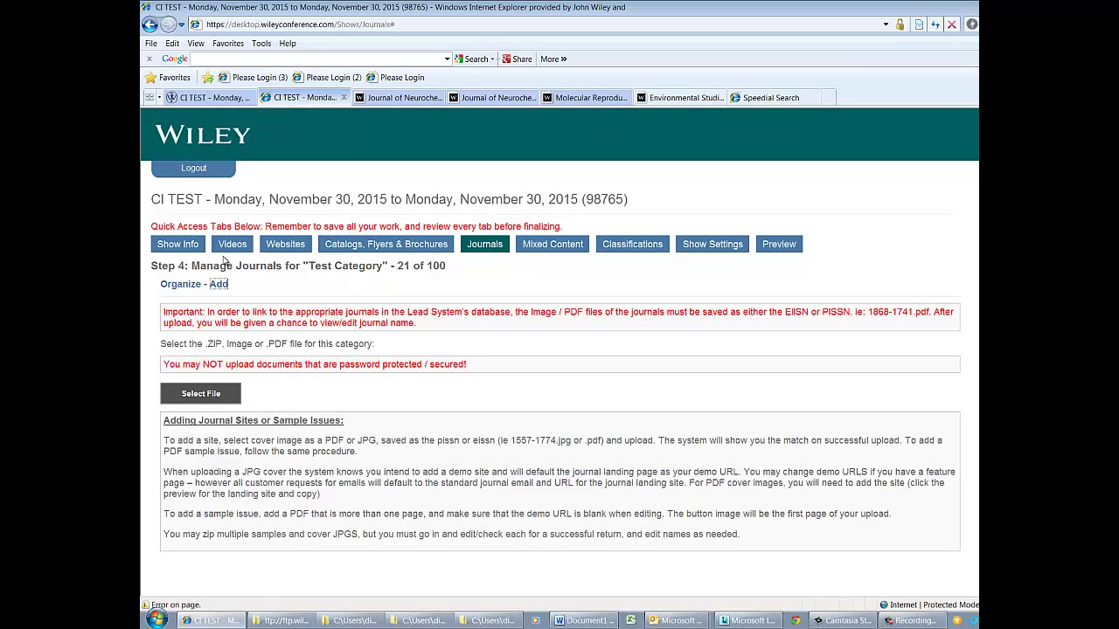
pyautogui.click(491, 253)
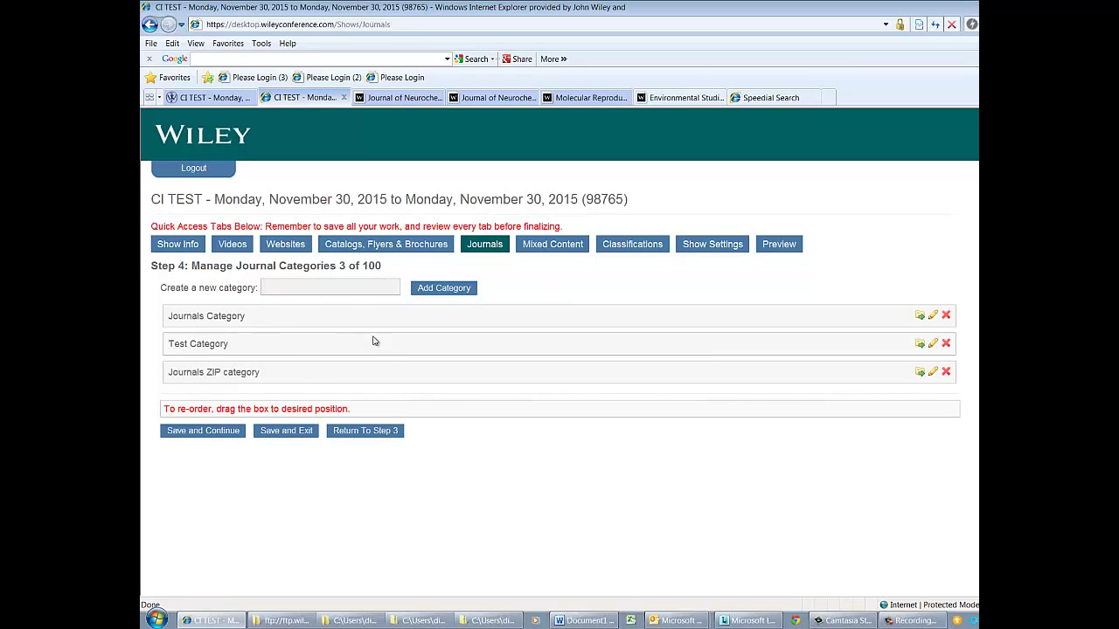
pyautogui.click(919, 344)
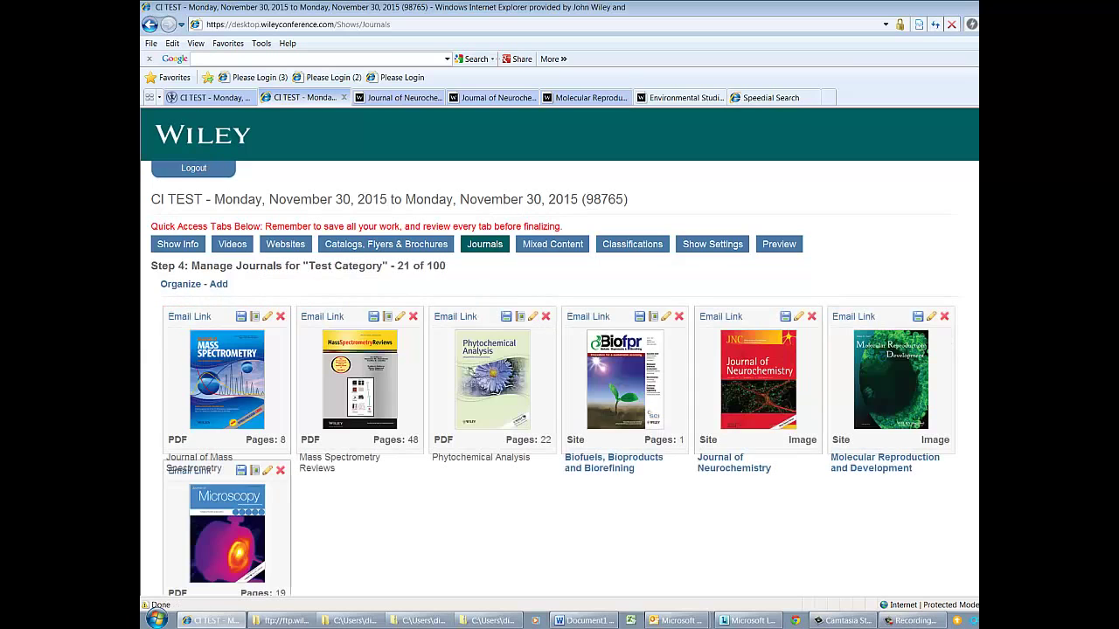
pyautogui.click(218, 284)
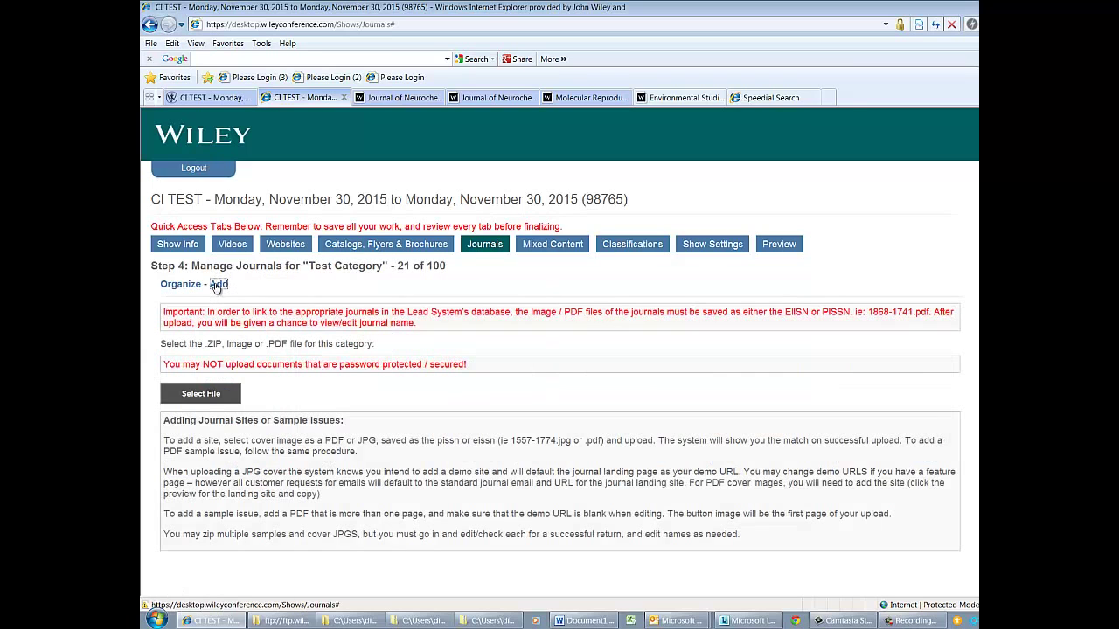
pyautogui.click(190, 394)
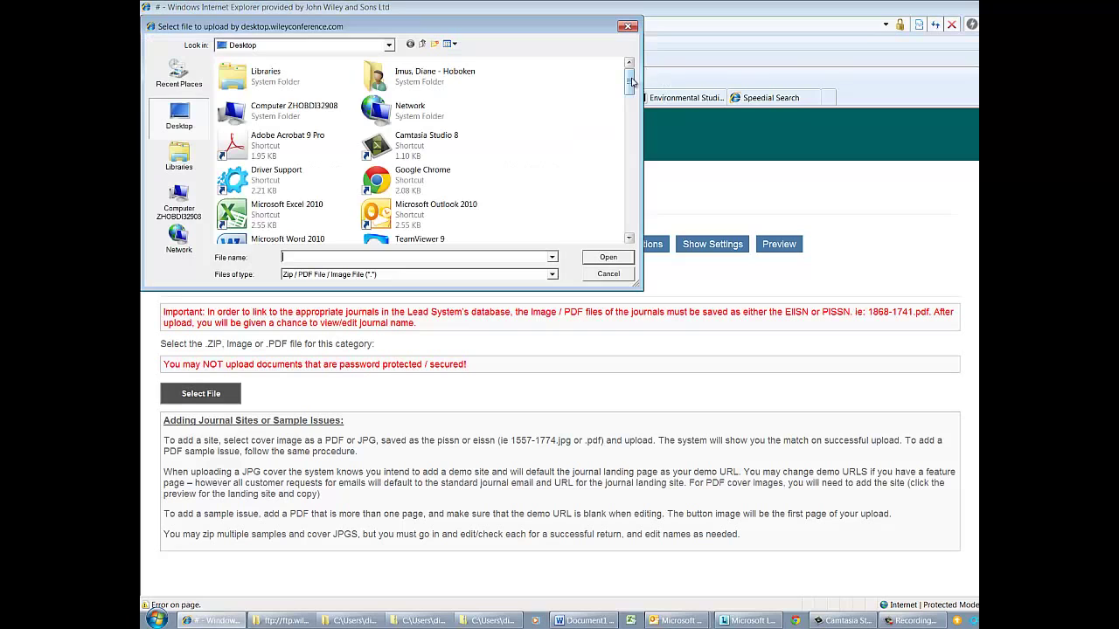
pyautogui.moveTo(629, 77); pyautogui.dragTo(614, 198)
pyautogui.doubleClick(423, 122)
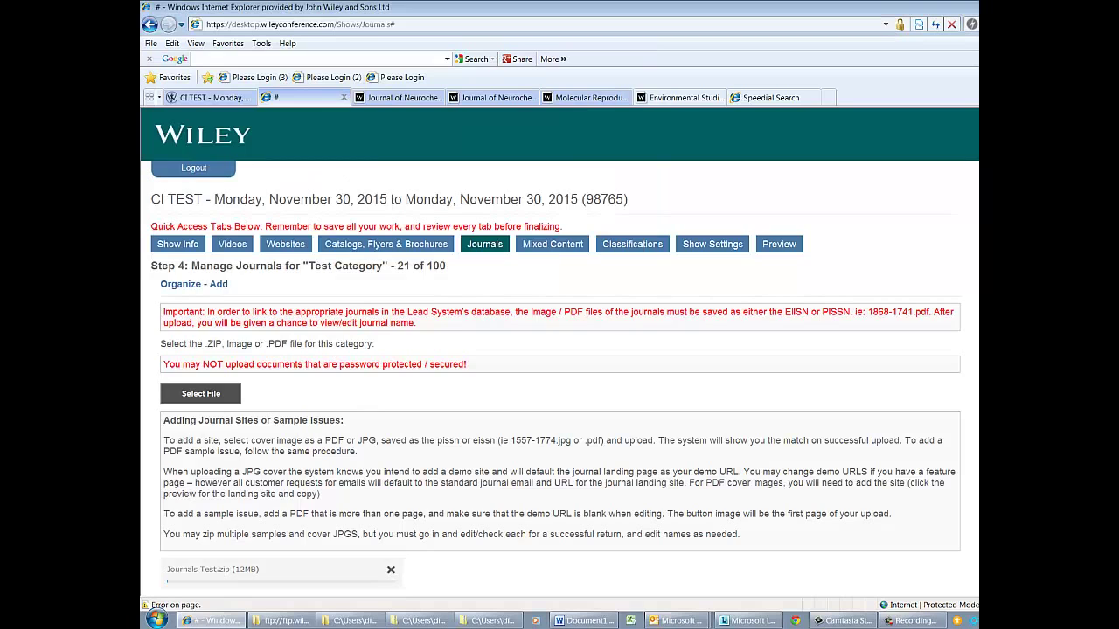
pyautogui.click(236, 569)
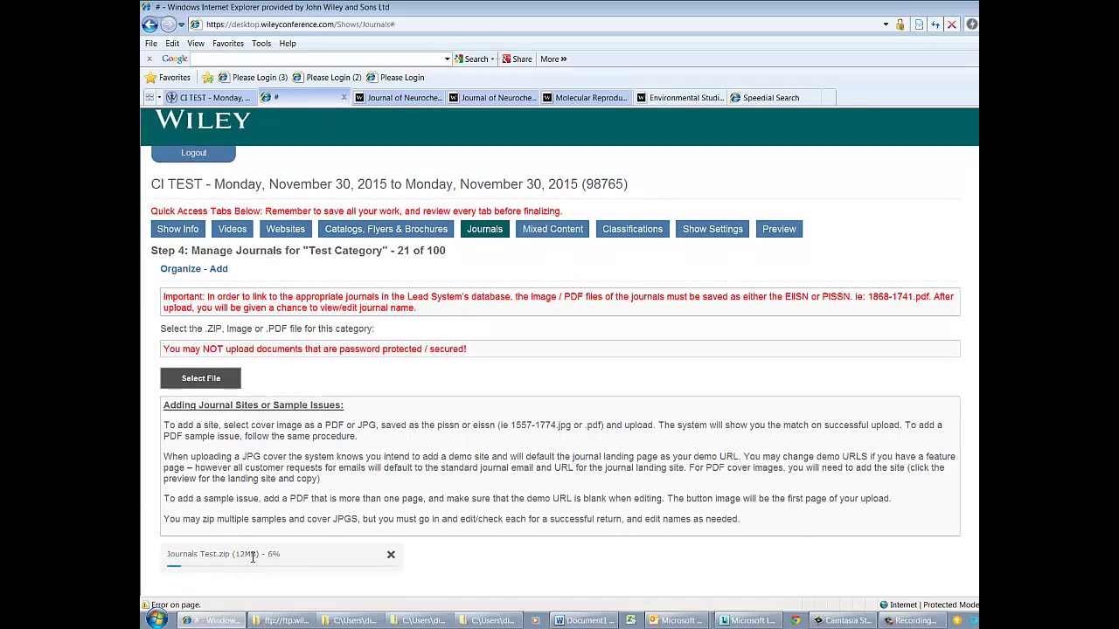
# Step: Review the sample ZIP upload results in the Word document, then return to the browser and check the journal processing progress
pyautogui.click(584, 621)
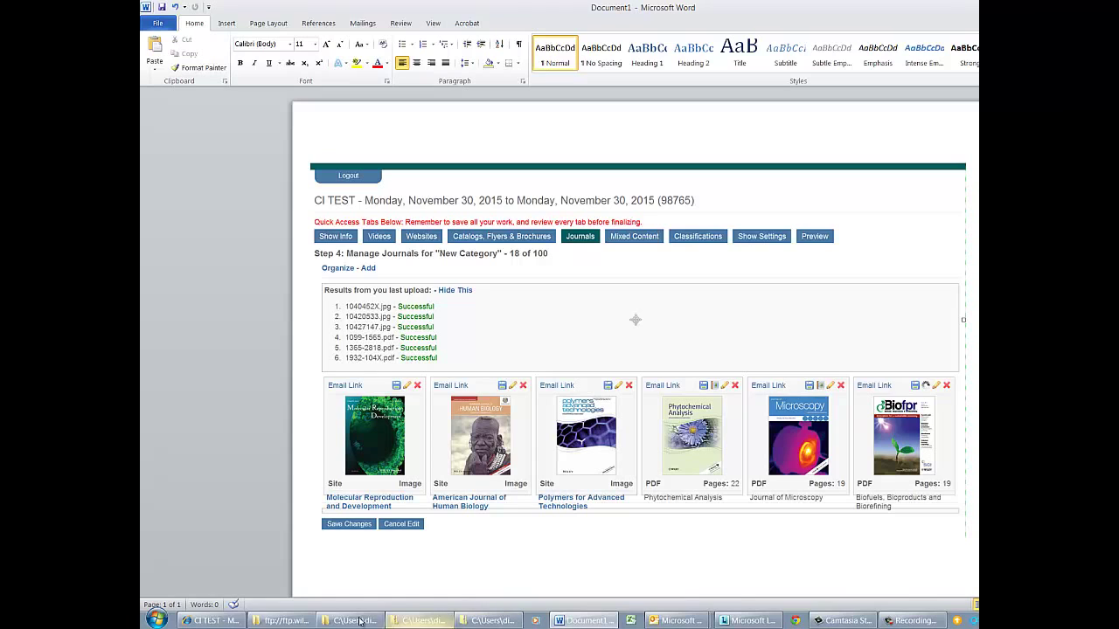
pyautogui.click(210, 620)
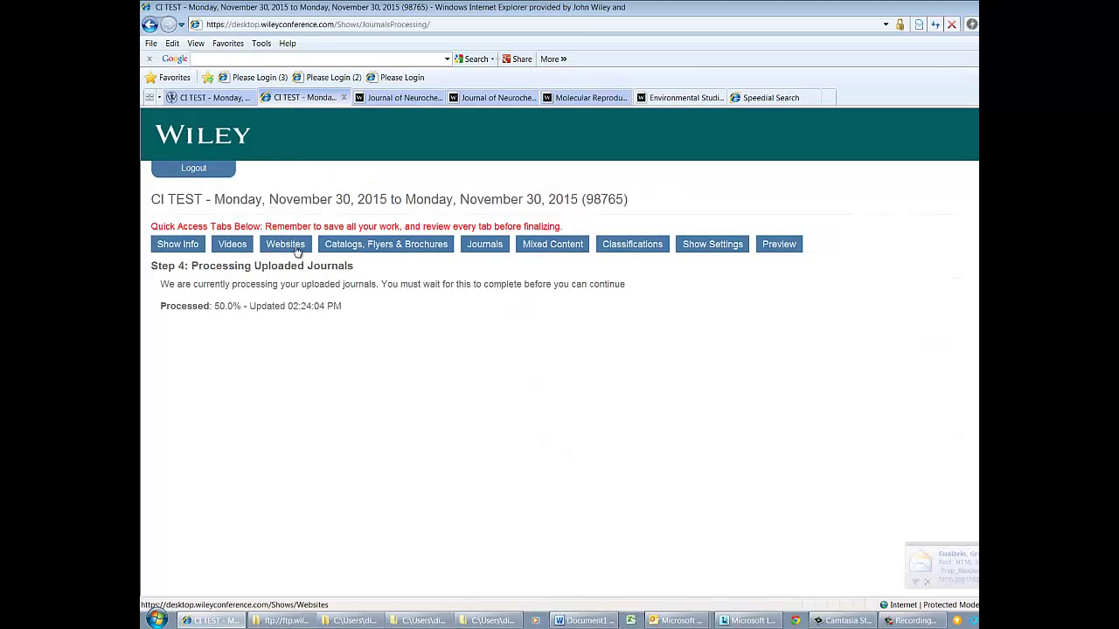
pyautogui.click(484, 246)
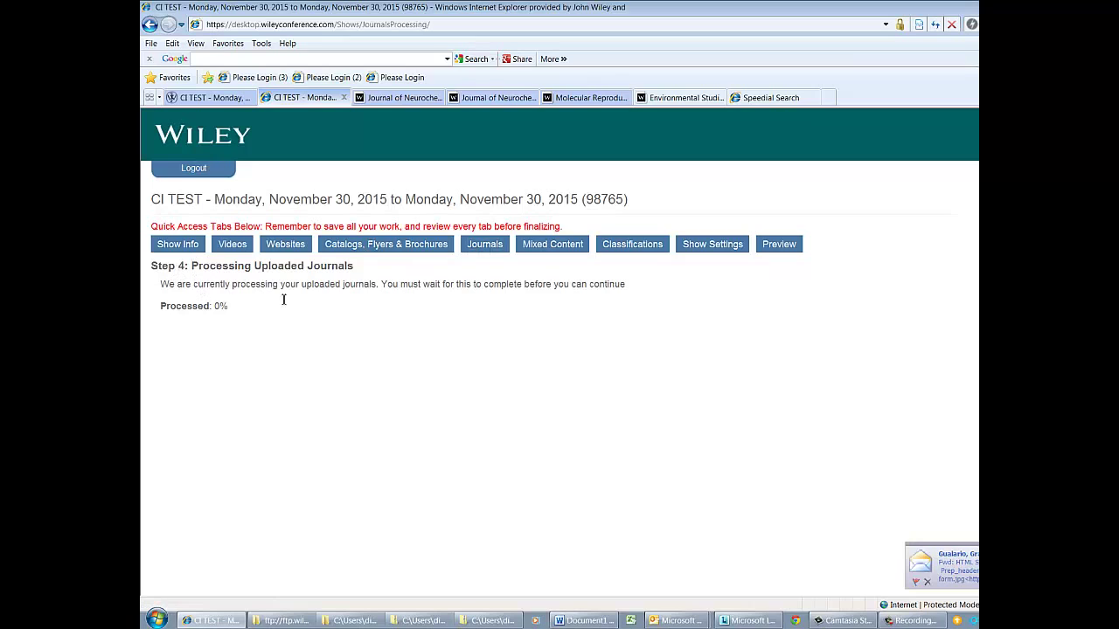
pyautogui.click(914, 620)
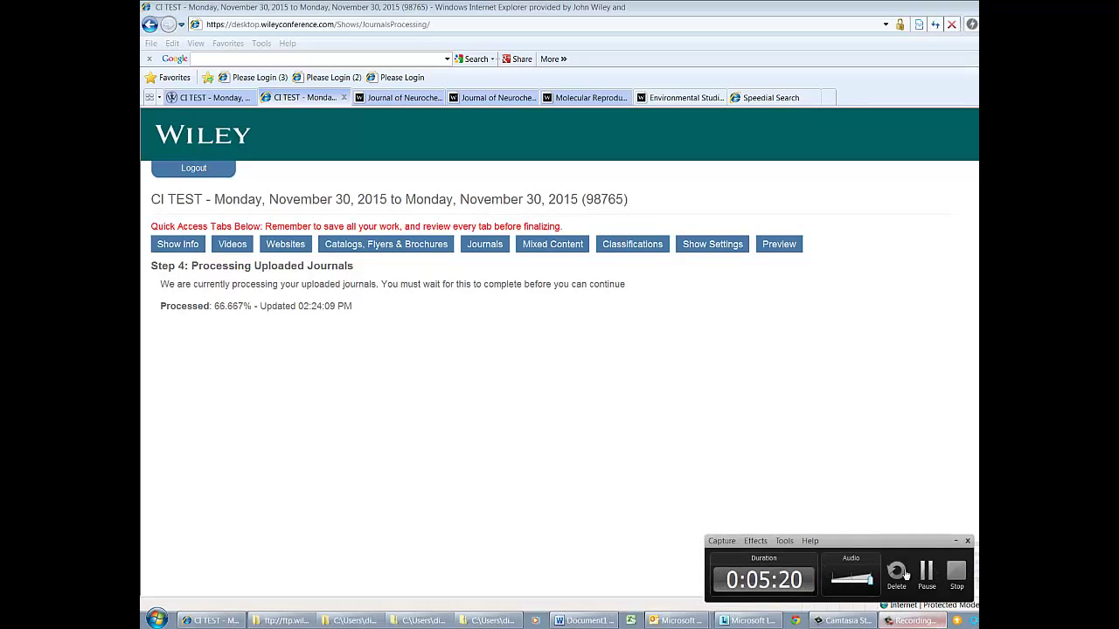